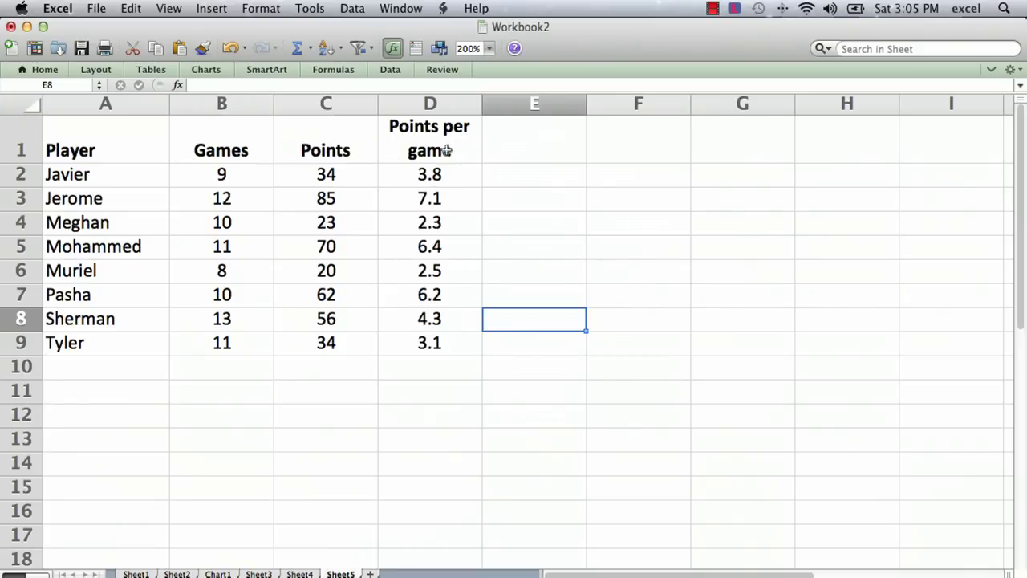
# Step: Inspect the points-per-game formula in D2 and Javier's Games value
pyautogui.click(432, 182)
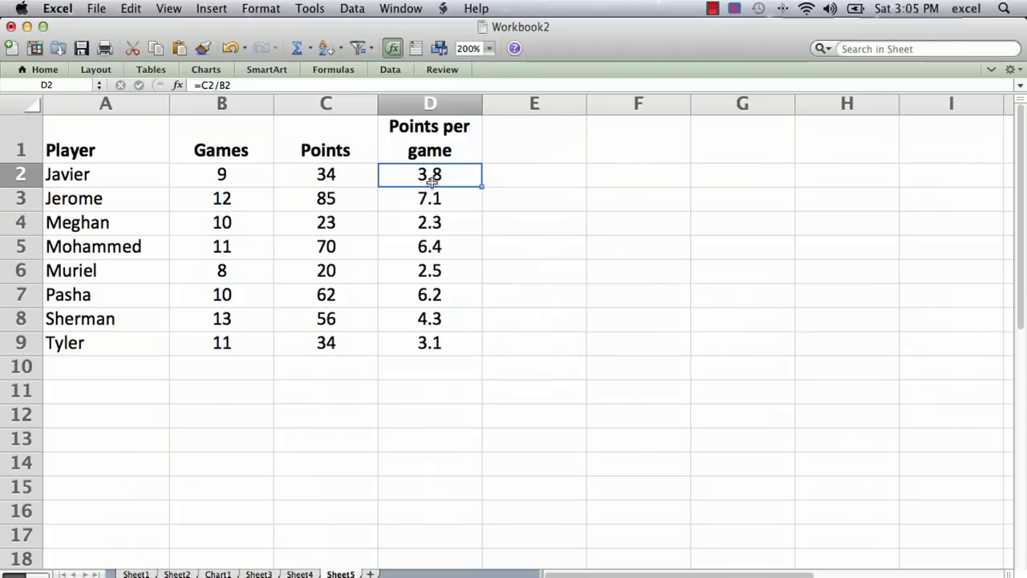
pyautogui.click(244, 181)
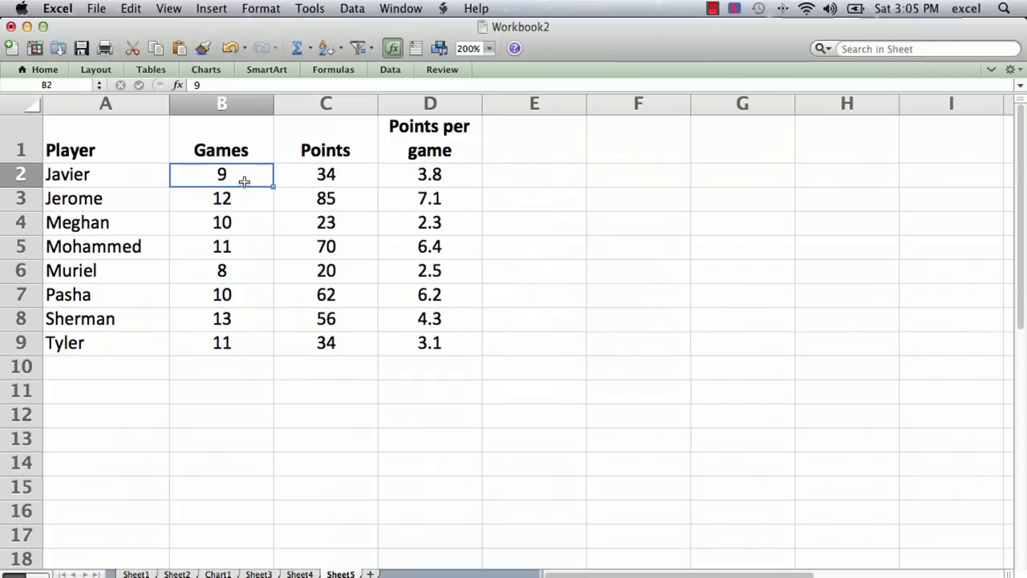
pyautogui.click(541, 185)
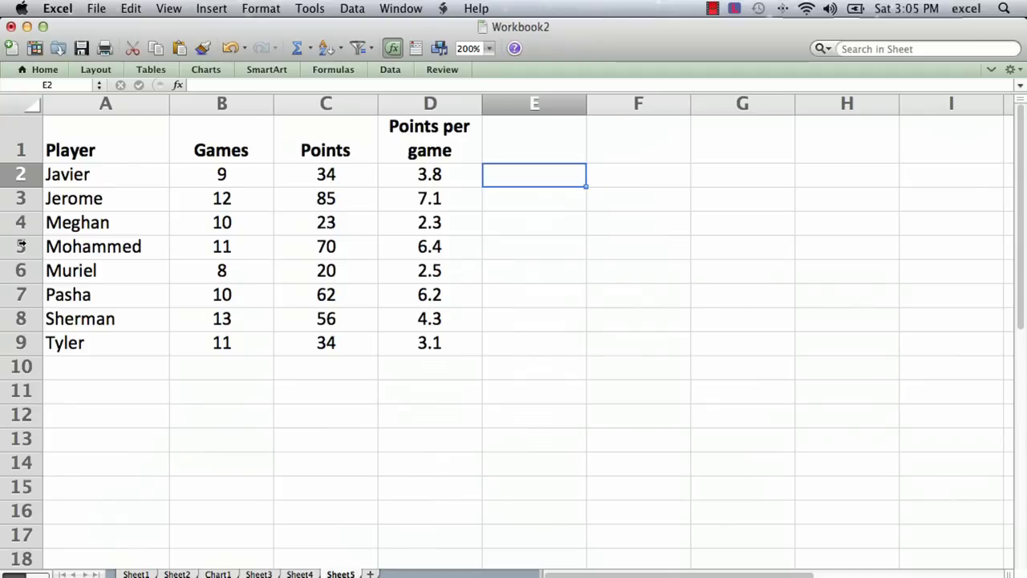
# Step: Insert a blank row above Mohammed at row 5 using Insert > Rows
pyautogui.click(22, 244)
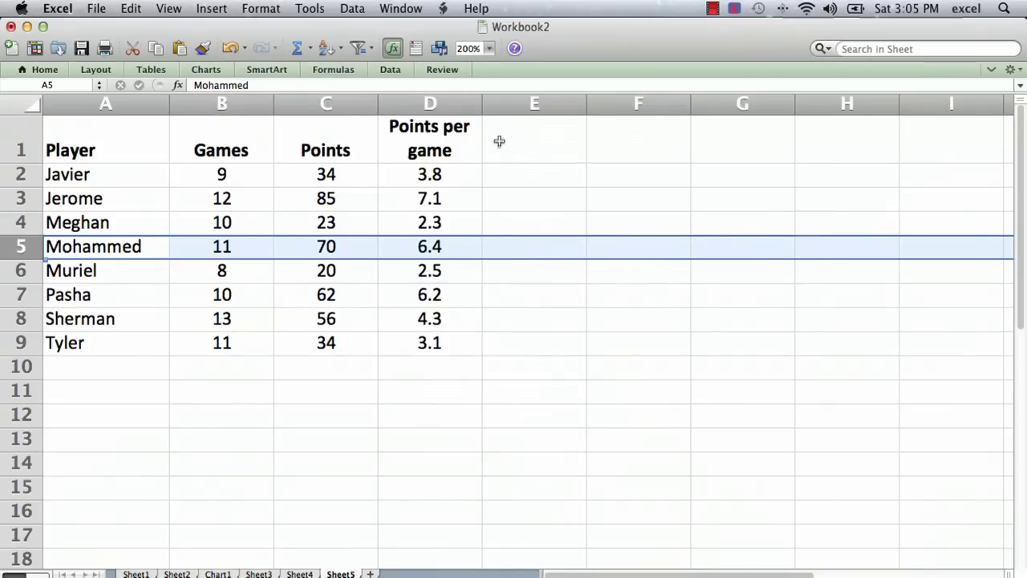
pyautogui.click(207, 8)
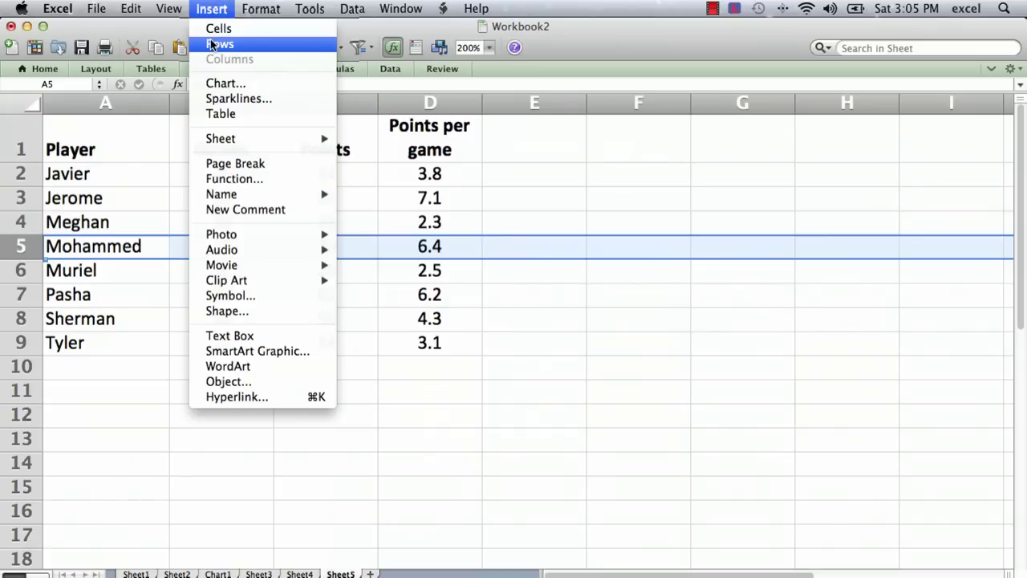
pyautogui.click(211, 8)
pyautogui.click(219, 43)
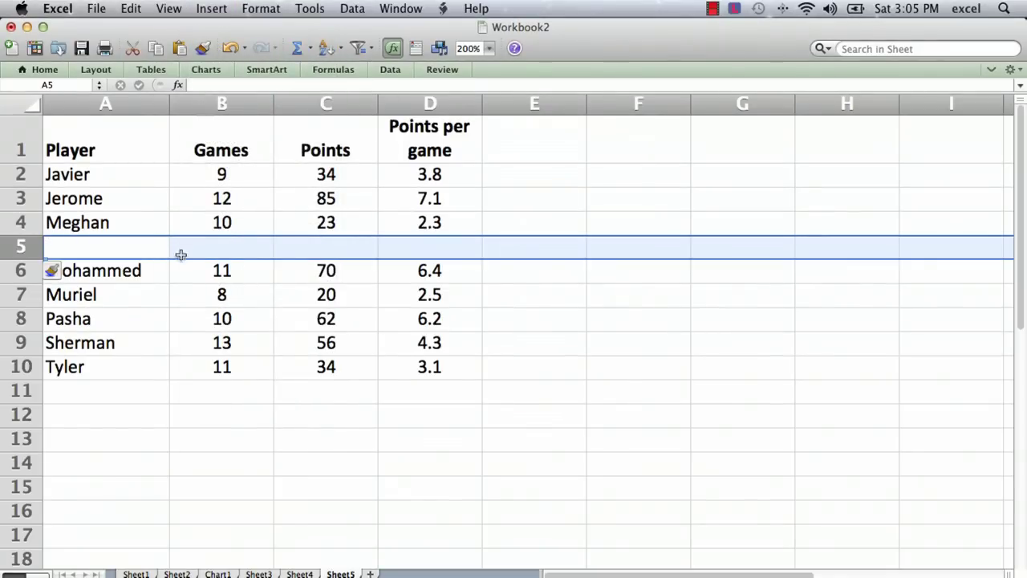
# Step: Undo the row-5 insertion so Mohammed sits directly below Meghan again
pyautogui.click(215, 420)
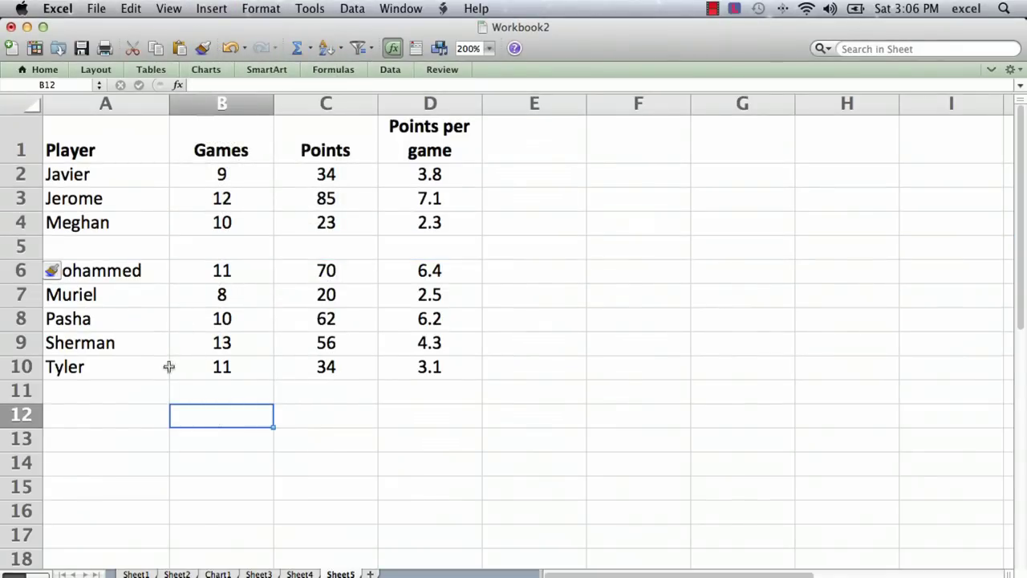
pyautogui.click(101, 246)
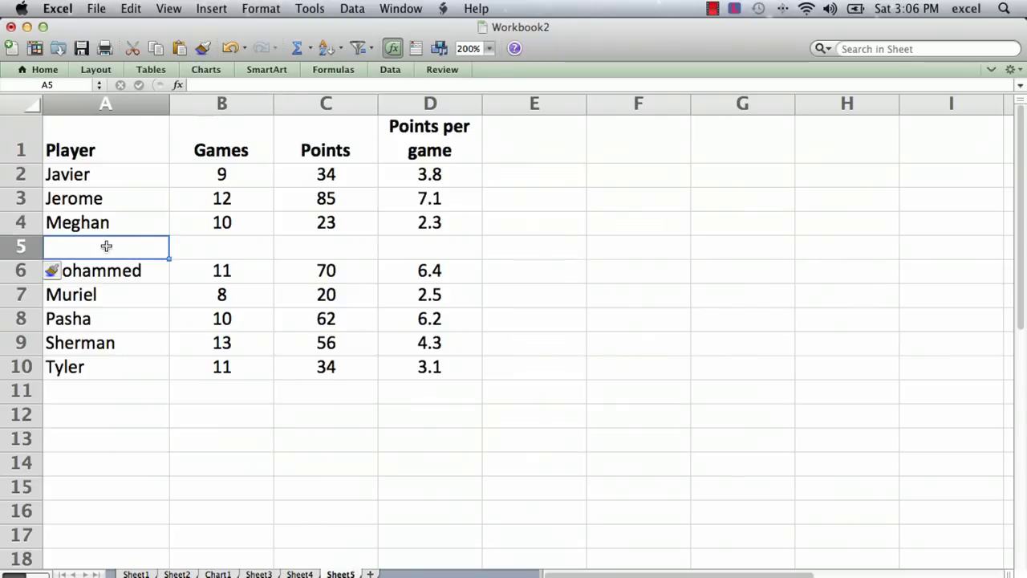
pyautogui.click(230, 242)
pyautogui.click(302, 245)
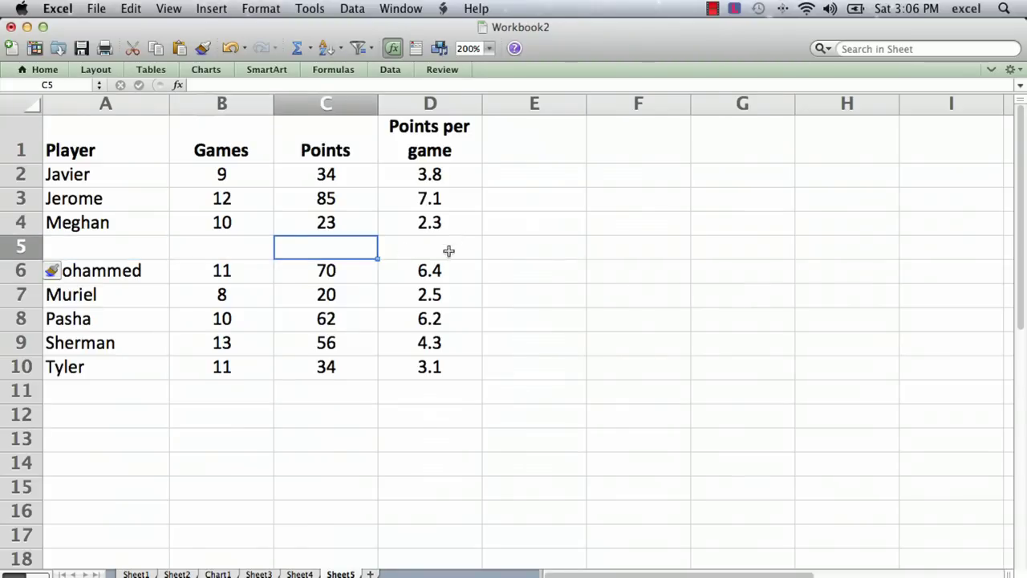
pyautogui.click(114, 243)
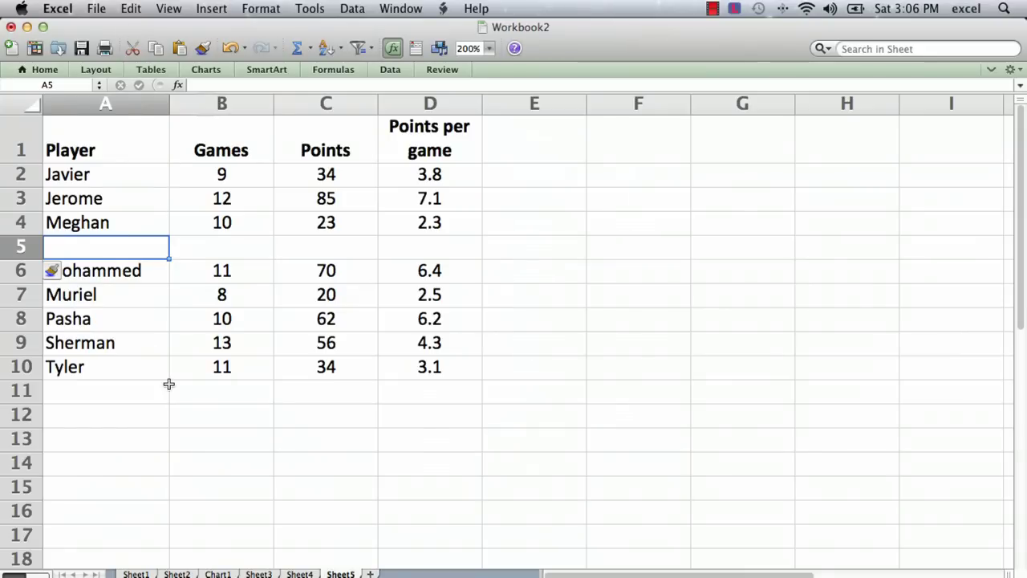
pyautogui.click(230, 49)
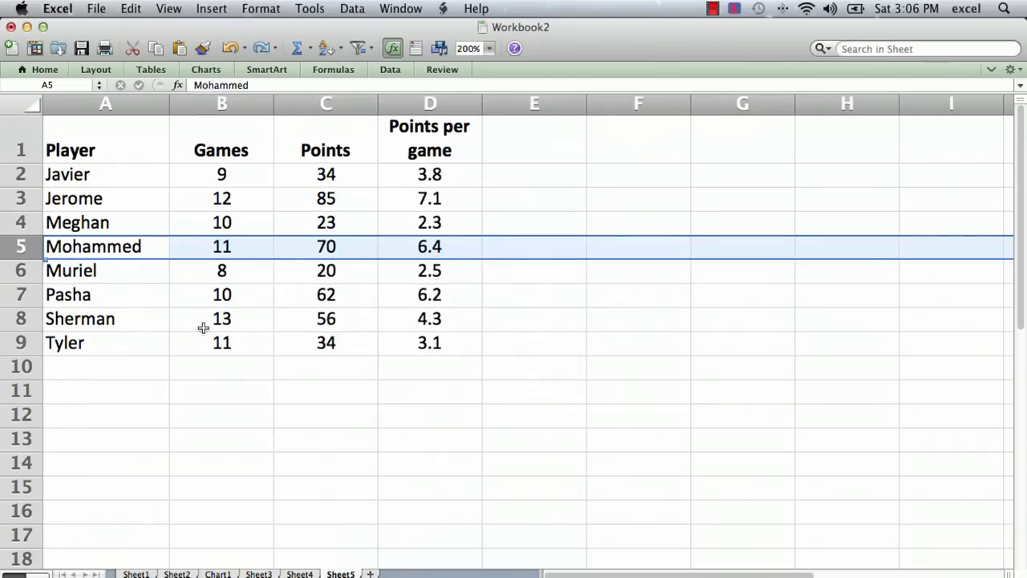
# Step: Move the Mohammed-to-Tyler block from A5:D9 down to A9:D13, emptying rows 5–8
pyautogui.click(207, 412)
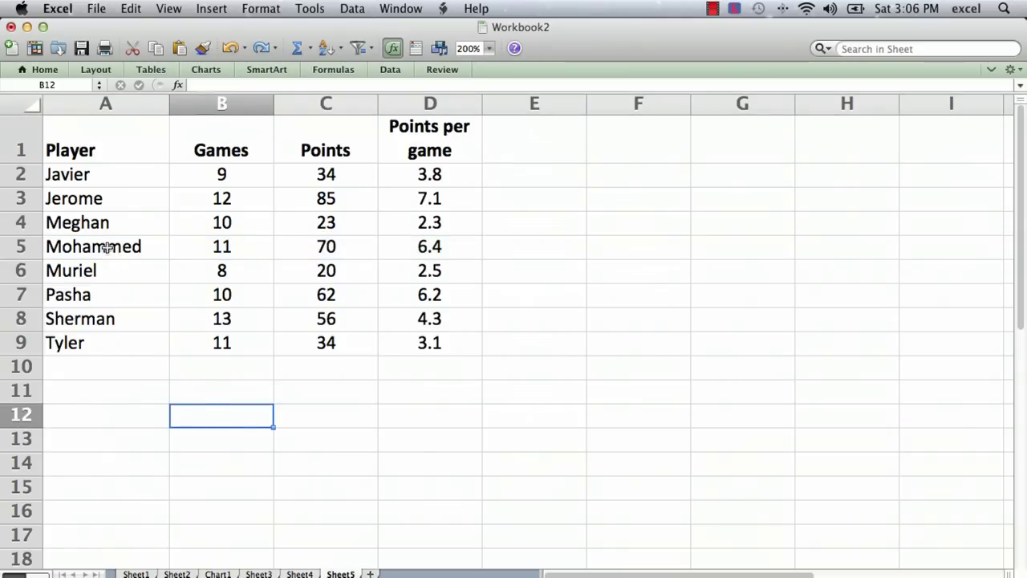
pyautogui.click(106, 248)
pyautogui.moveTo(106, 248)
pyautogui.mouseDown()
pyautogui.moveTo(241, 272)
pyautogui.moveTo(424, 338)
pyautogui.moveTo(439, 448)
pyautogui.mouseUp()
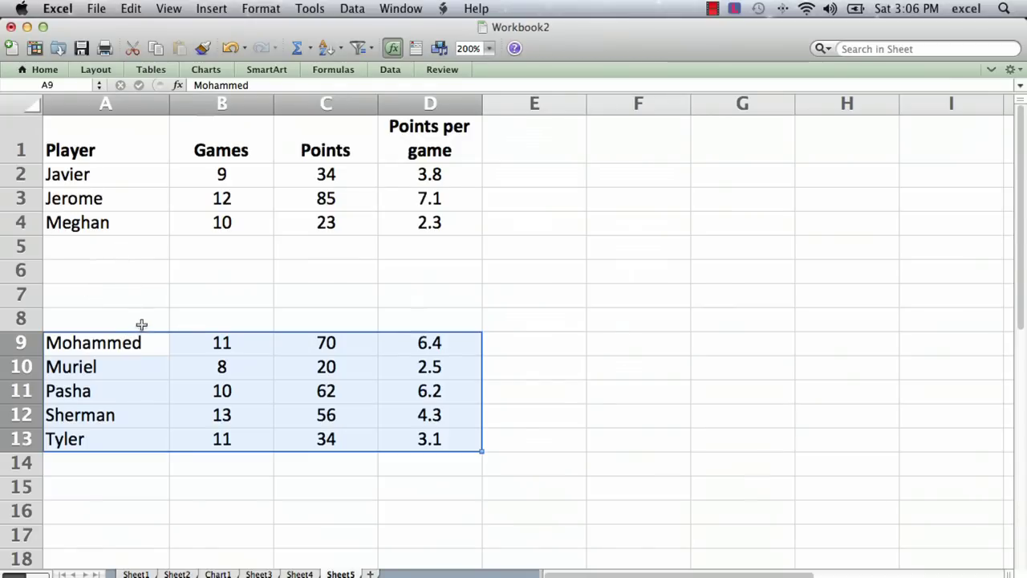
# Step: Enter Mike in A5 and Miller in A6, leaving A7 blank
pyautogui.click(126, 248)
pyautogui.write('M')
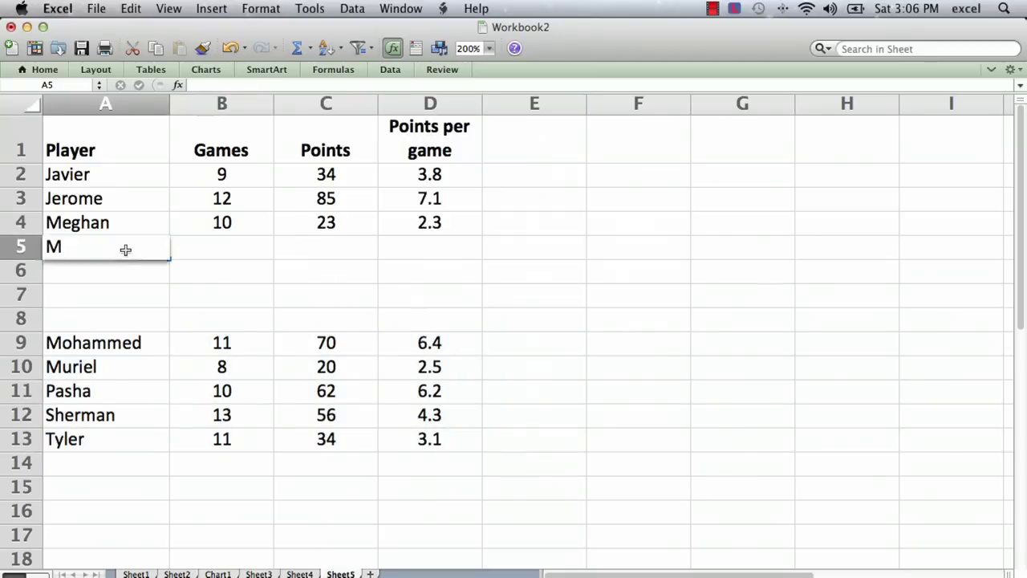
pyautogui.write('ike')
pyautogui.press('Return')
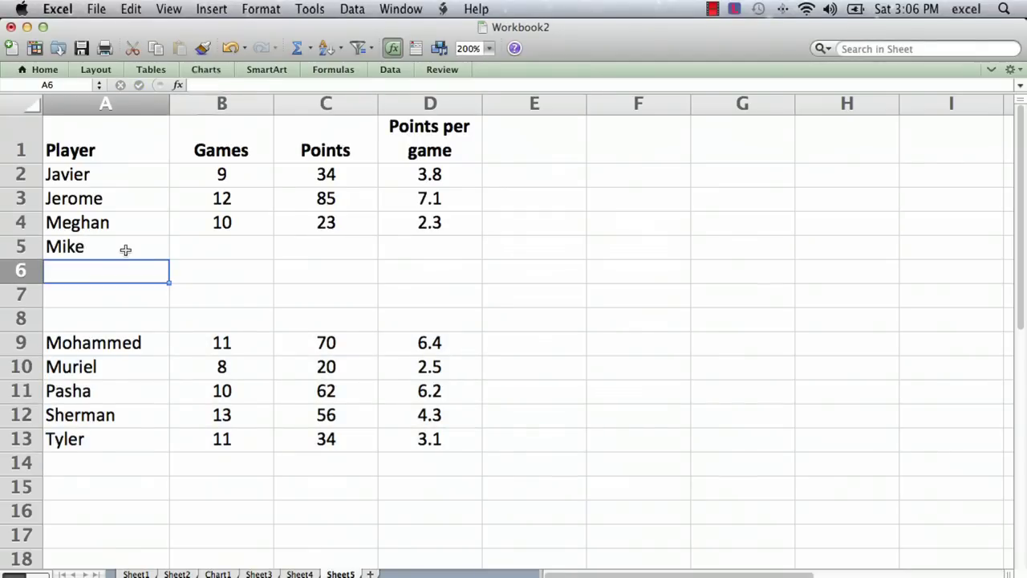
pyautogui.write('Miller')
pyautogui.press('Return')
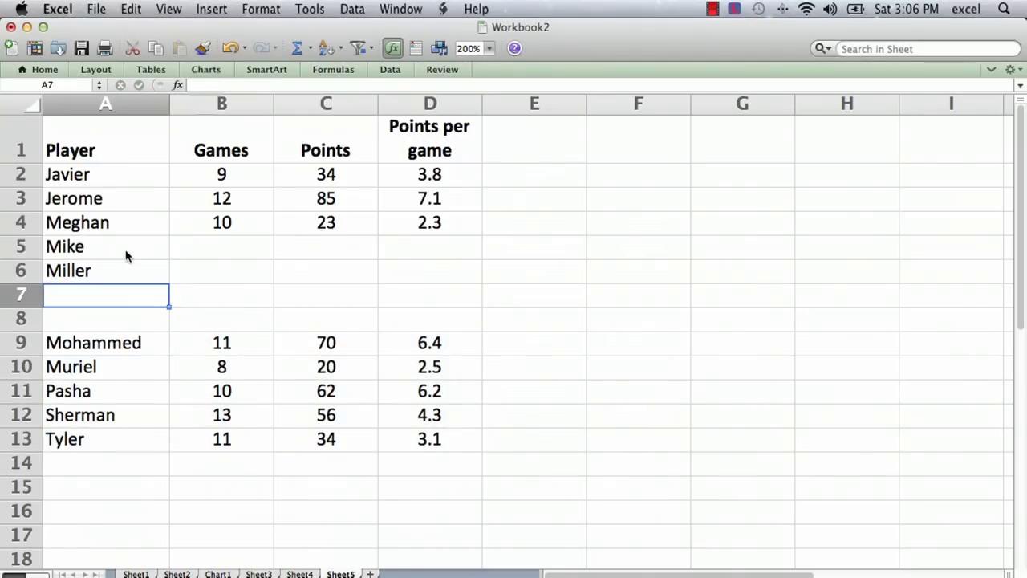
pyautogui.write('M')
pyautogui.press('BackSpace')
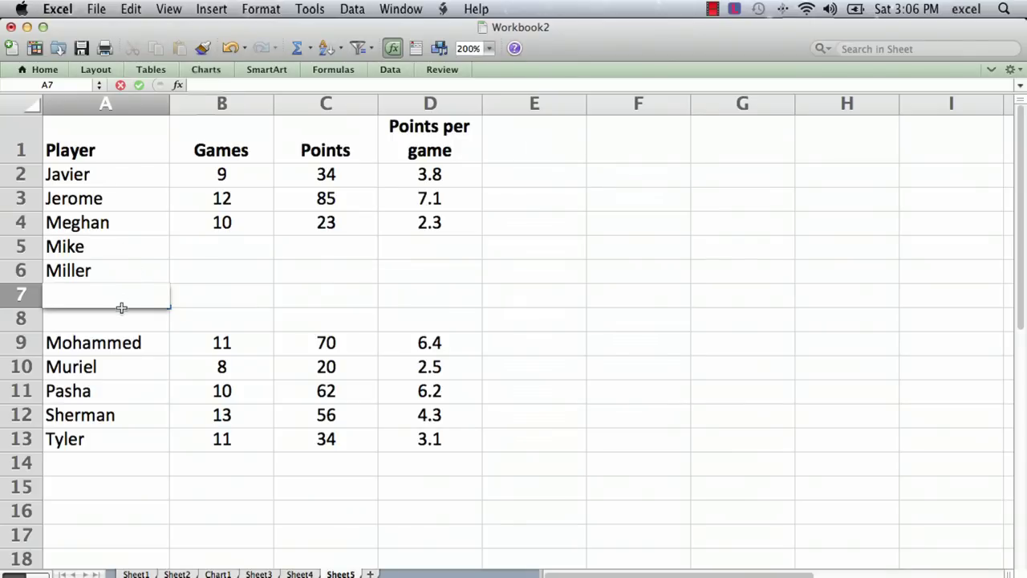
# Step: Delete empty rows 7 and 8 with Edit > Delete so Mohammed follows Miller
pyautogui.click(155, 472)
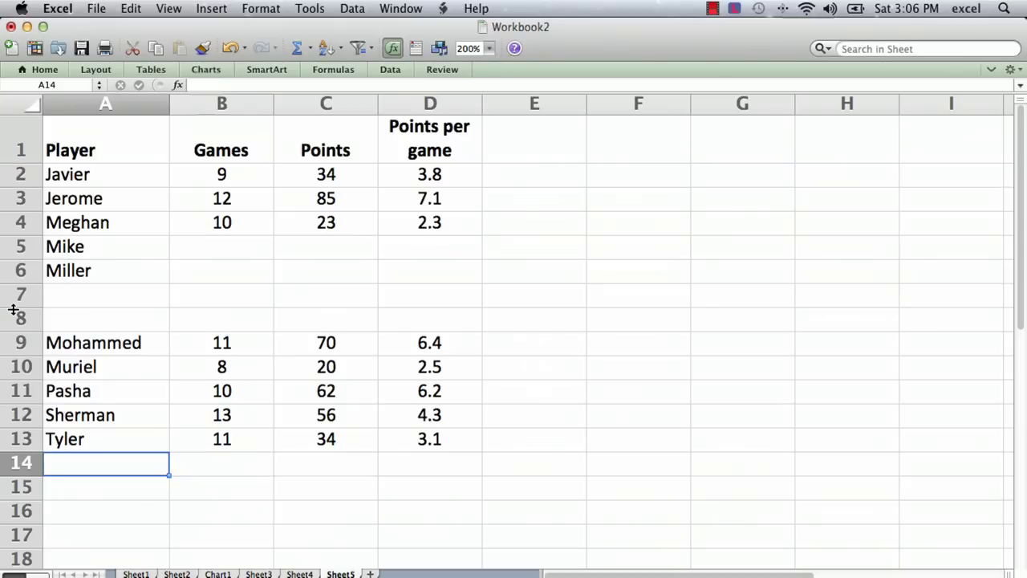
pyautogui.moveTo(20, 295); pyautogui.dragTo(20, 318)
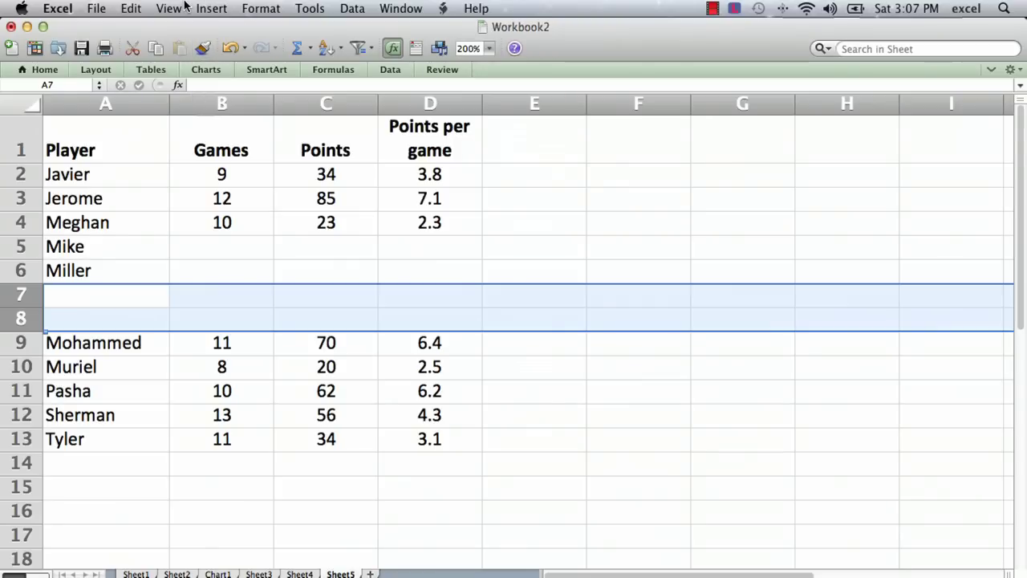
pyautogui.click(146, 8)
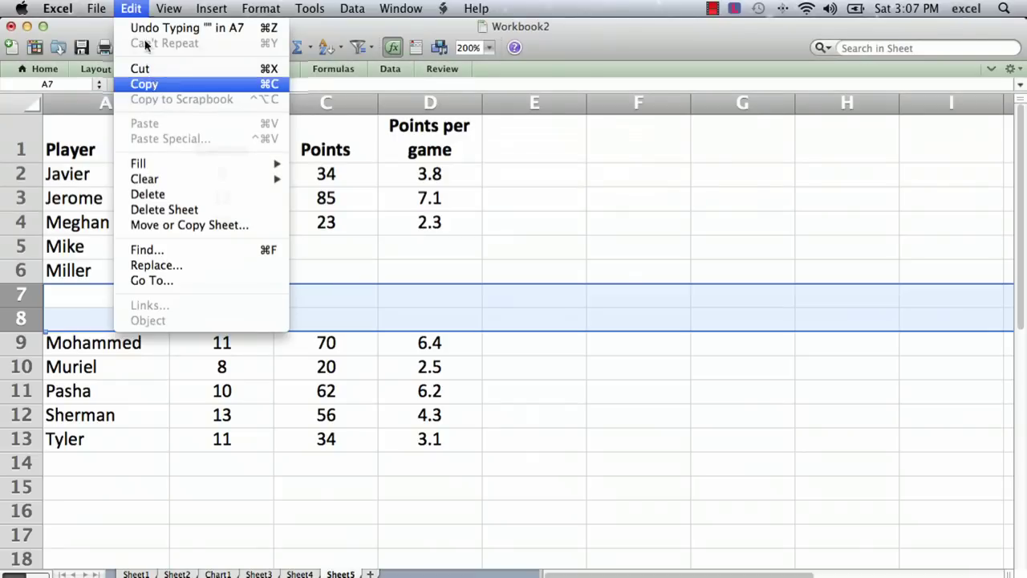
pyautogui.click(178, 197)
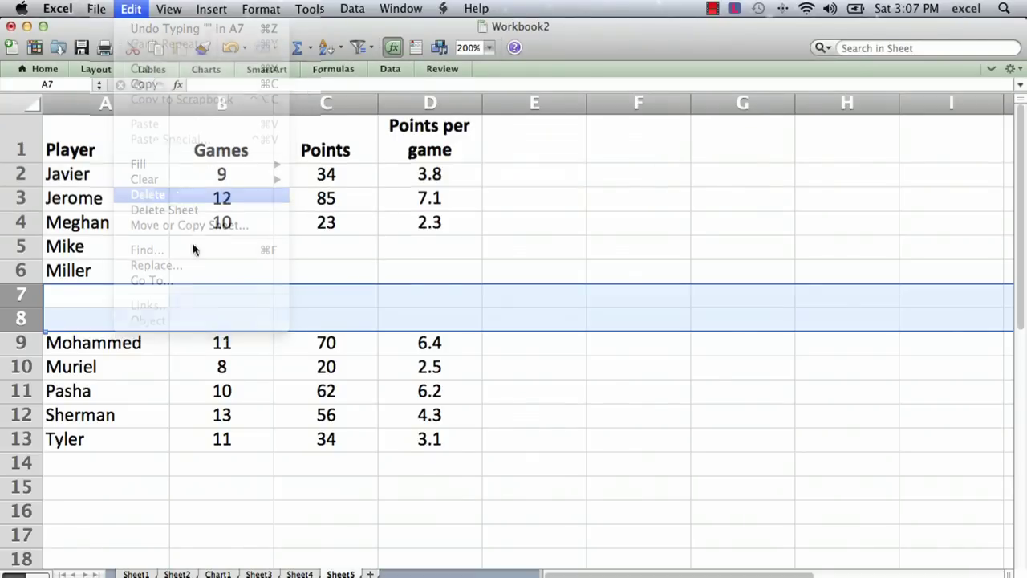
pyautogui.click(293, 493)
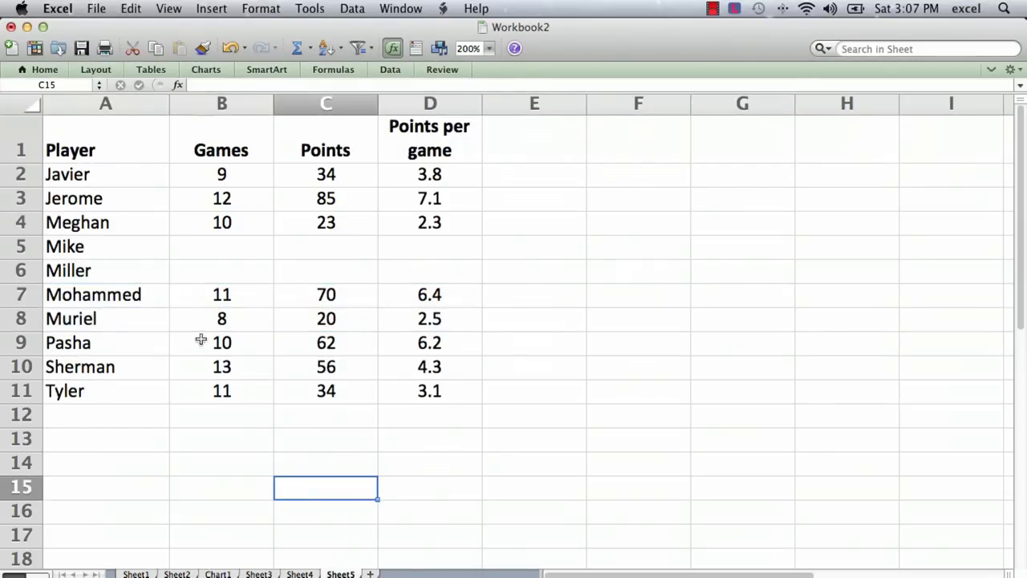
# Step: Fill B5:C5 with 10 and 45 for Mike, and B6:C6 with 12 and 100 for Miller
pyautogui.click(214, 245)
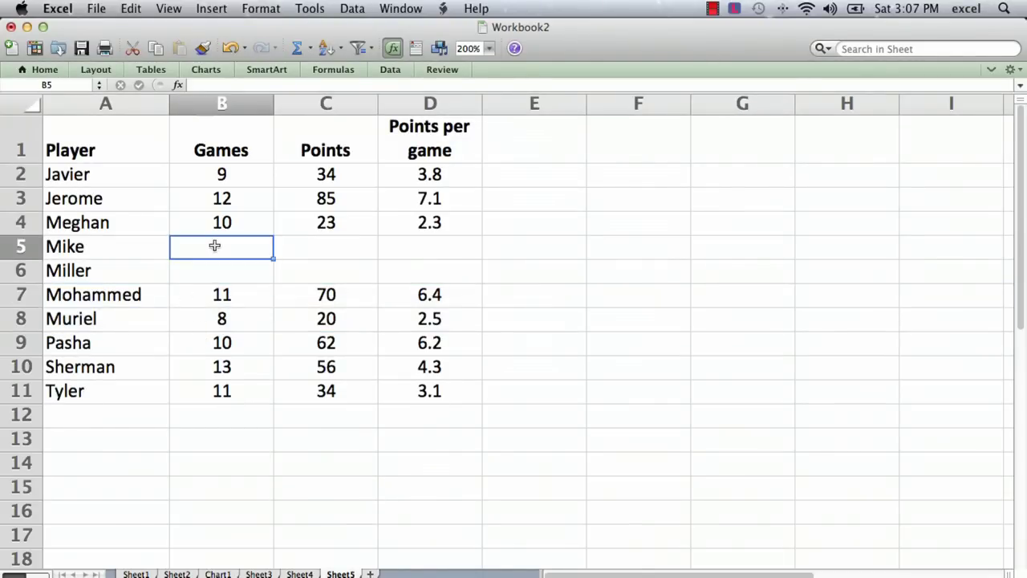
pyautogui.write('10')
pyautogui.press('Tab')
pyautogui.write('4')
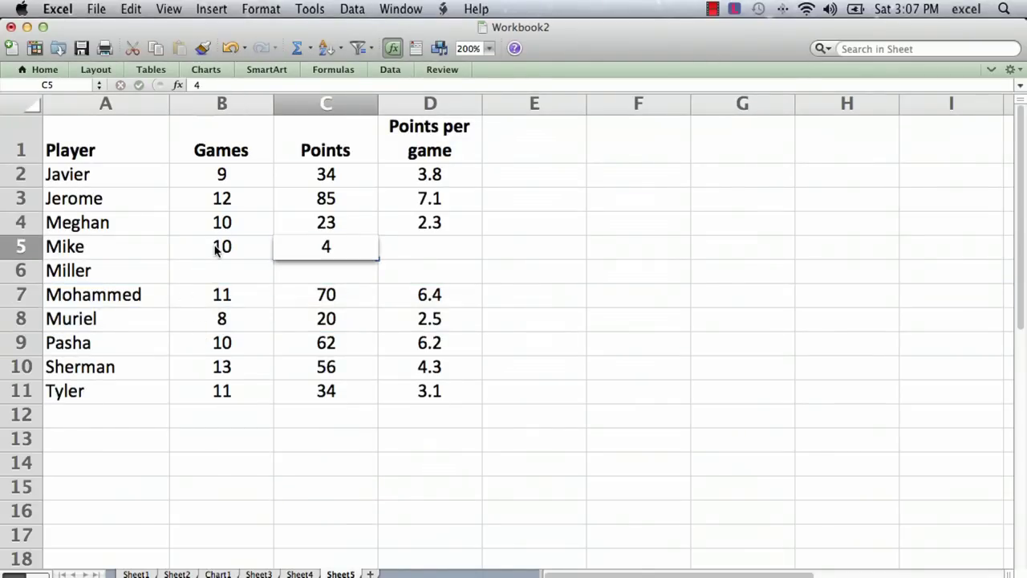
pyautogui.write('5')
pyautogui.press('Tab')
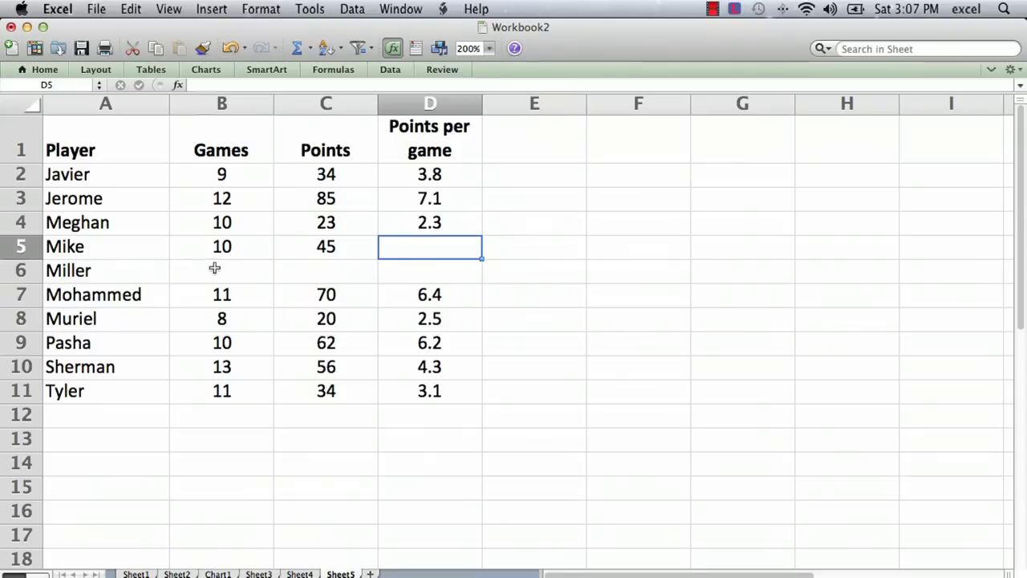
pyautogui.click(215, 269)
pyautogui.write('12')
pyautogui.press('Tab')
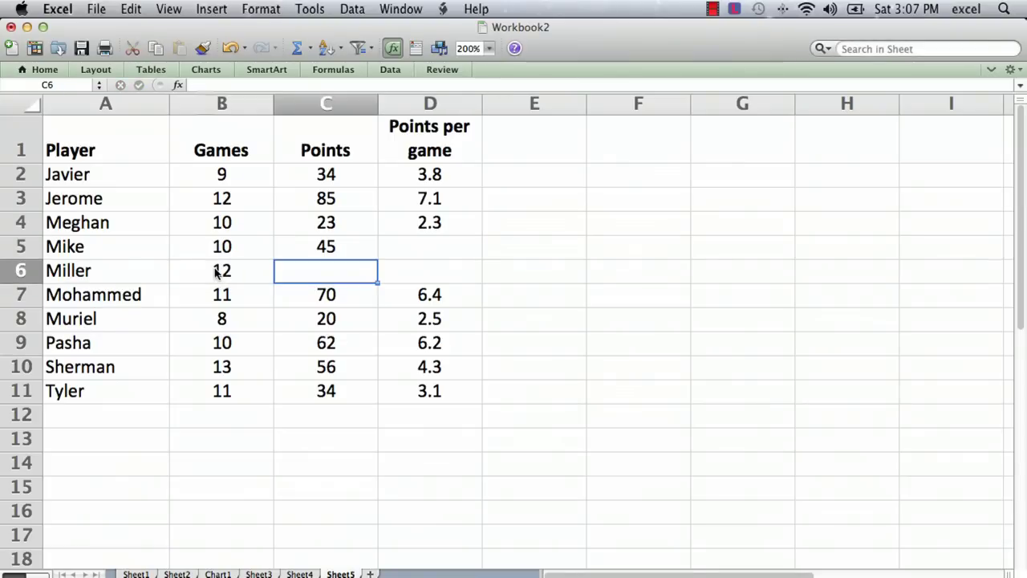
pyautogui.write('100')
pyautogui.press('Return')
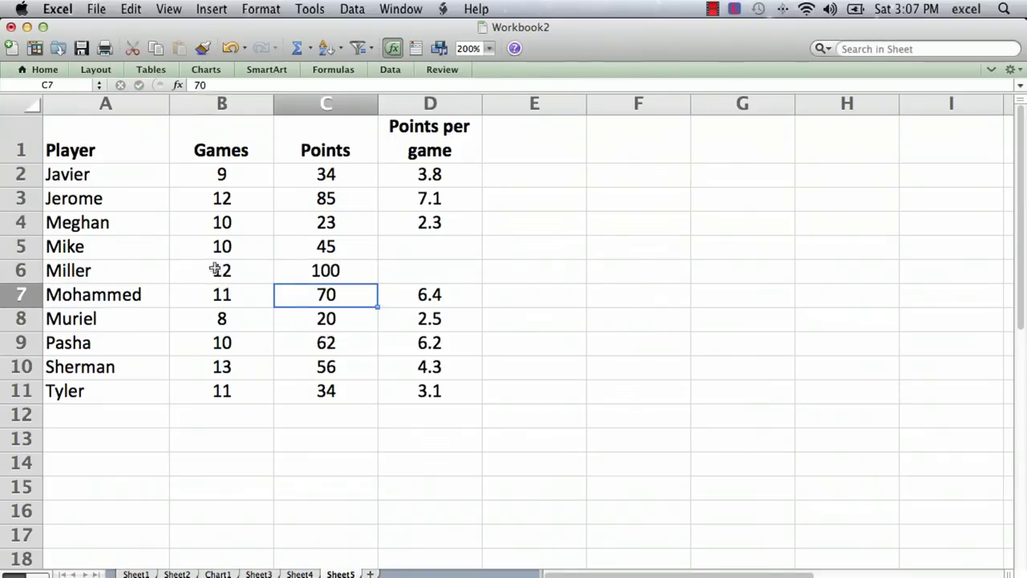
# Step: Fill the D4 points-per-game formula down to D6, giving 4.5 and 8.3
pyautogui.click(453, 224)
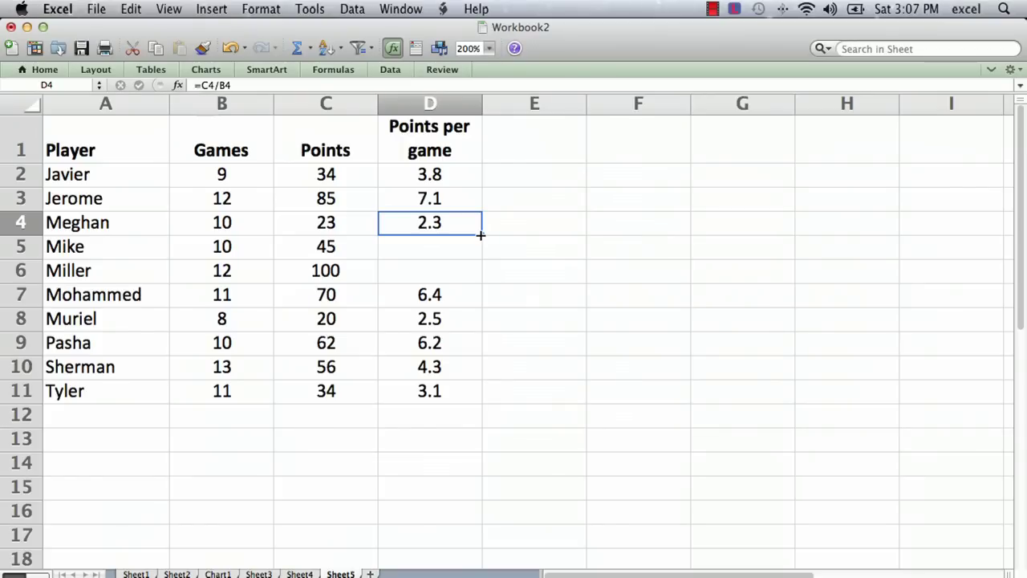
pyautogui.moveTo(480, 235); pyautogui.dragTo(482, 277)
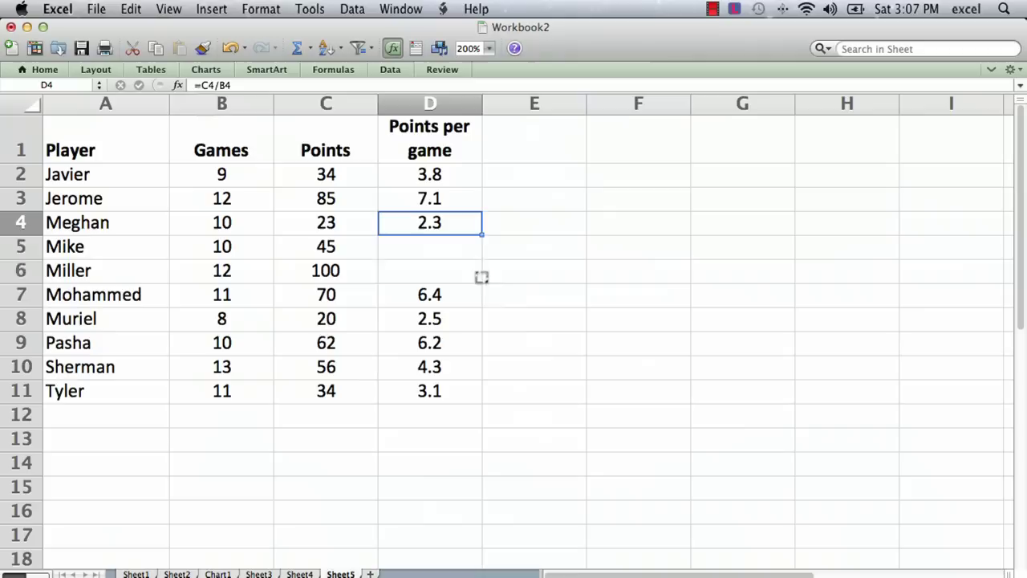
pyautogui.click(602, 310)
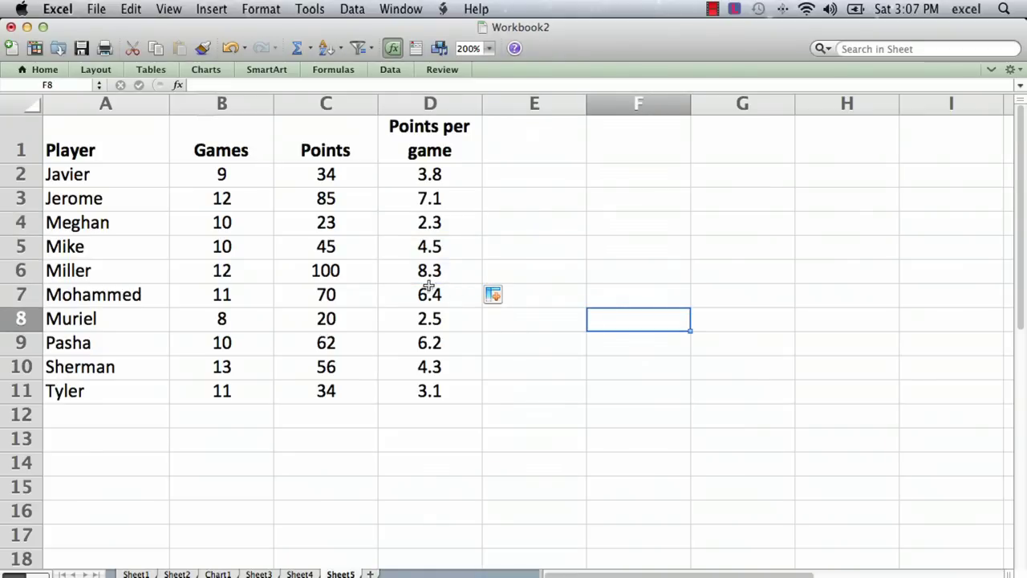